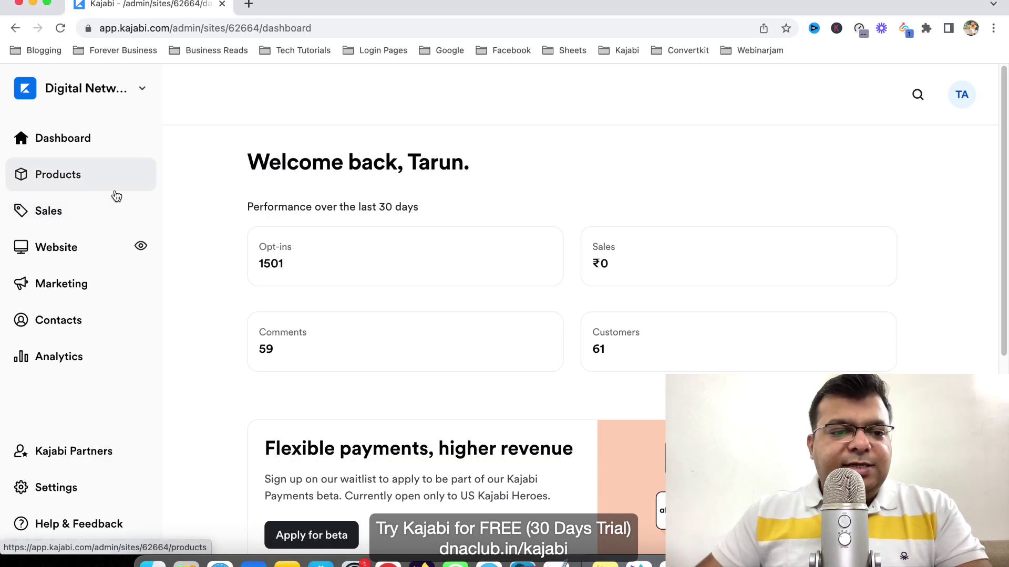
Open the Website Design page showing the live Carl theme on Encore 1.3.1.
click(100, 255)
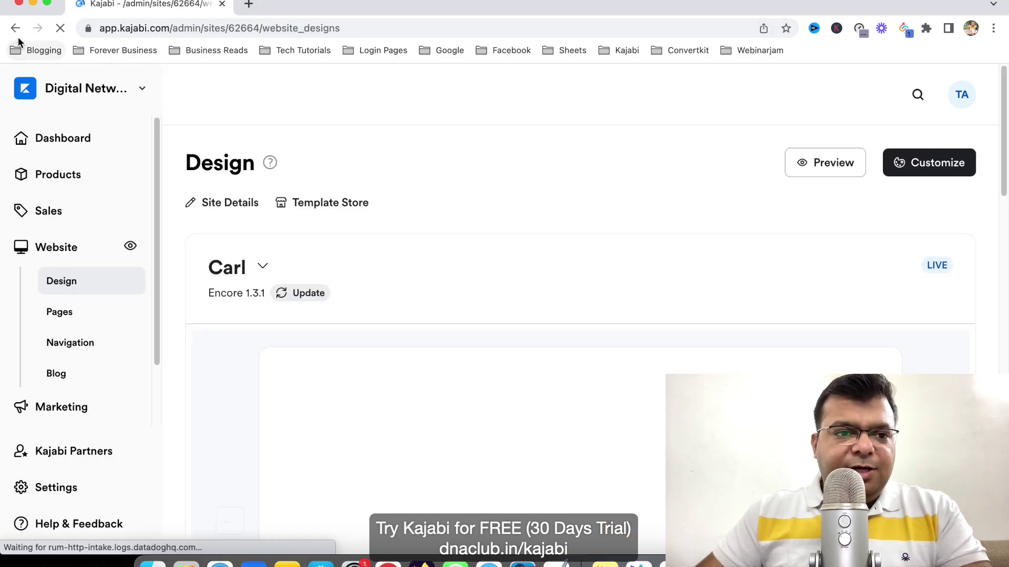
Preview the dnaclub.in/tools page in a new tab, scroll through it, then close it.
click(248, 5)
text(dnaclub.in/tools)
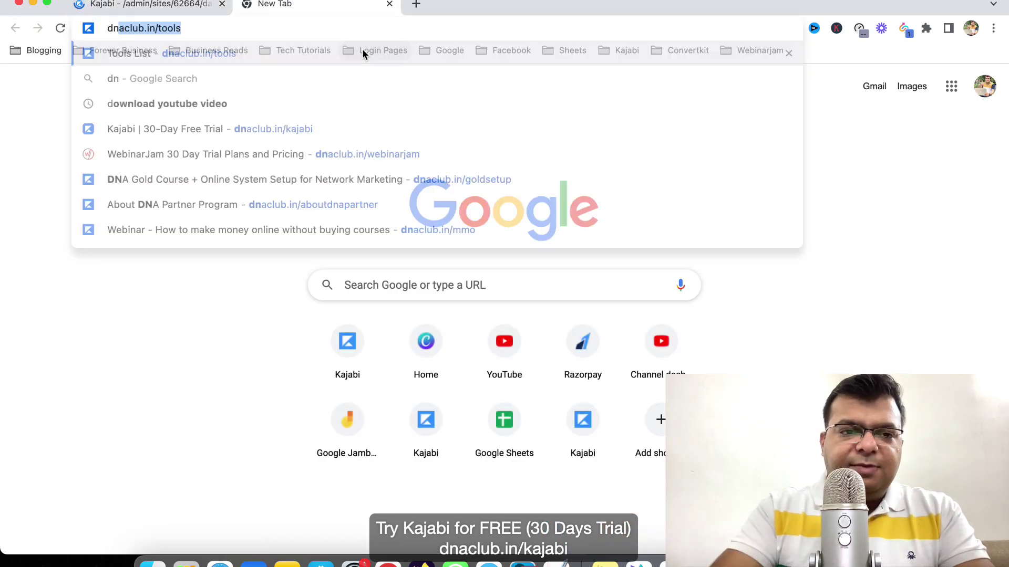
key(Return)
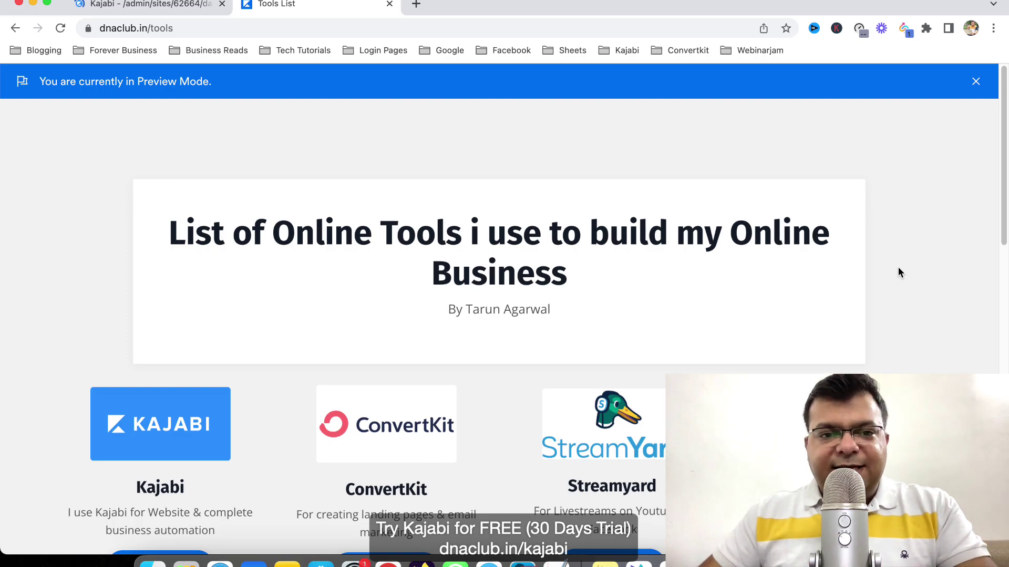
scroll(898, 272, down, 5)
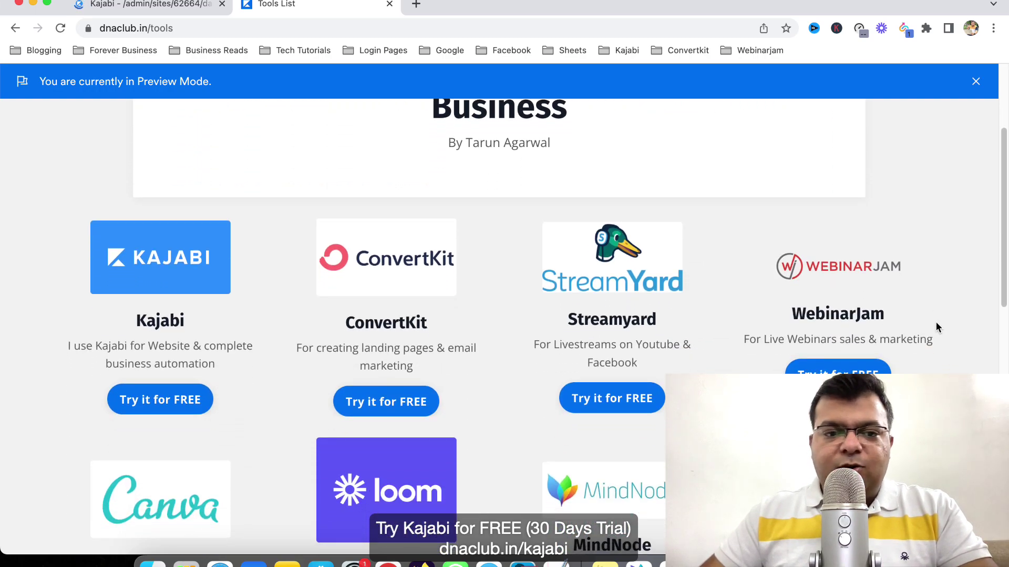
scroll(917, 323, down, 13)
scroll(916, 325, down, 5)
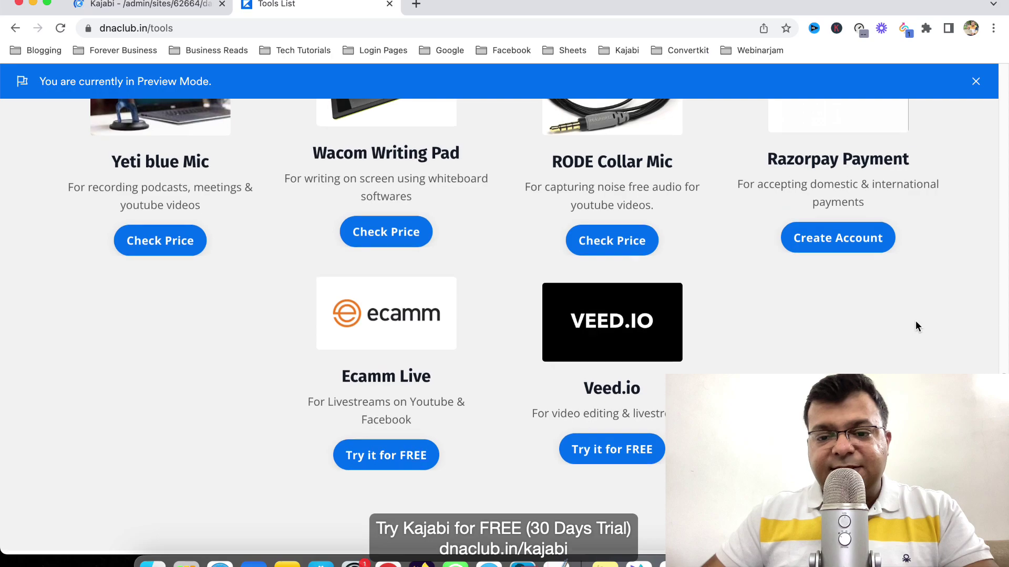
scroll(915, 324, up, 20)
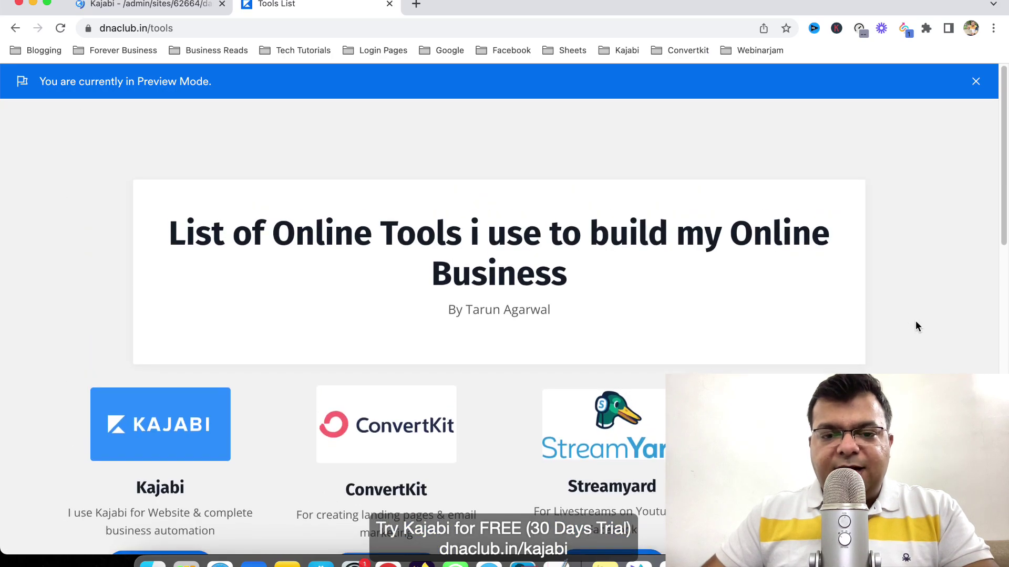
scroll(915, 322, down, 5)
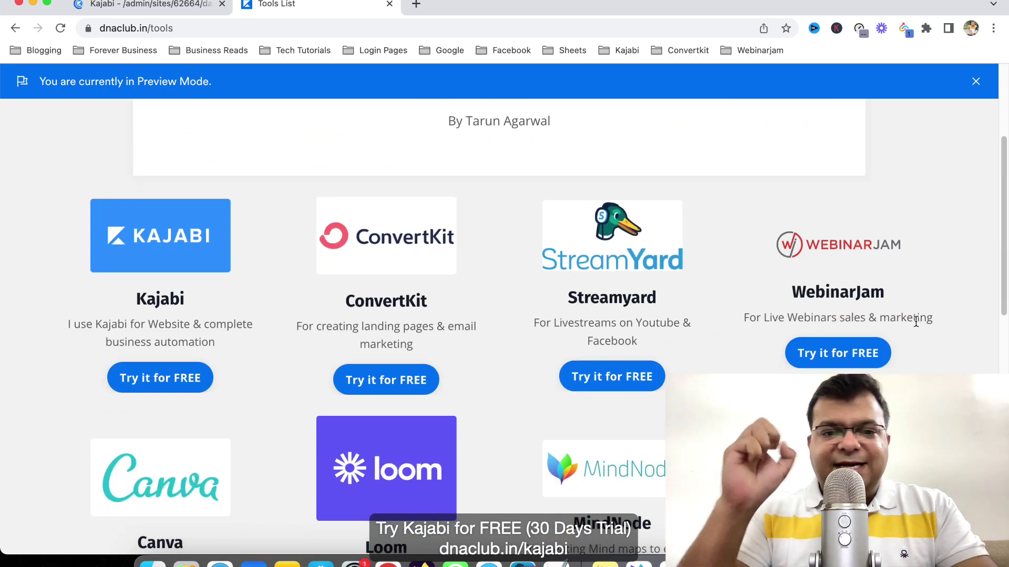
scroll(915, 323, down, 10)
scroll(916, 321, up, 15)
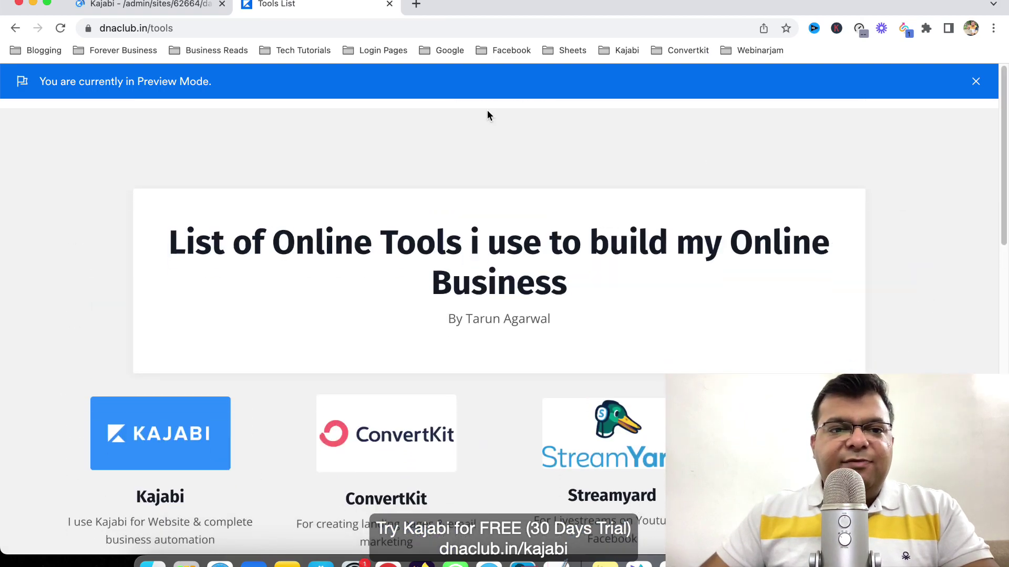
key(super+w)
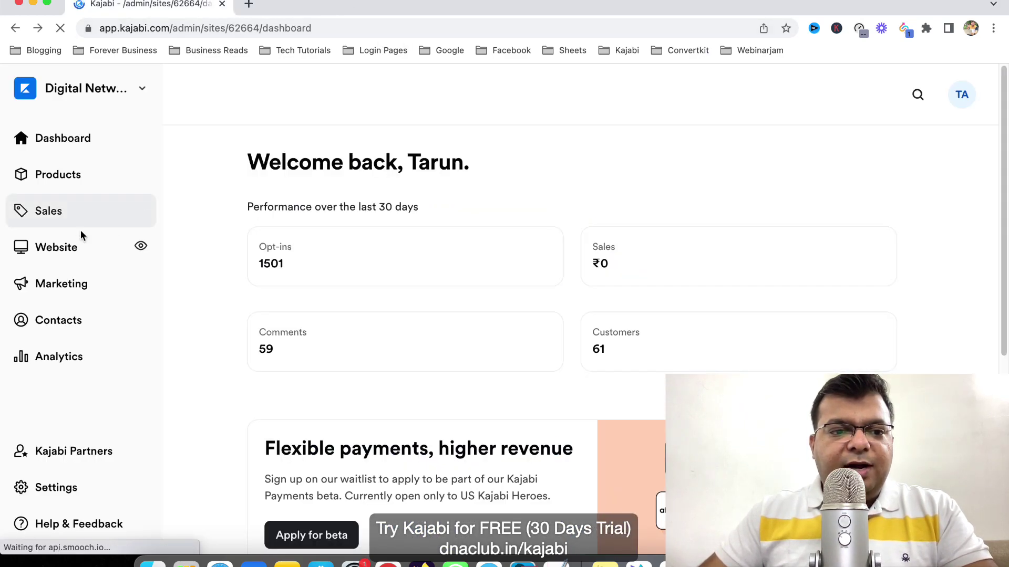
Open the Landing tab of the site's Website Pages list.
click(81, 244)
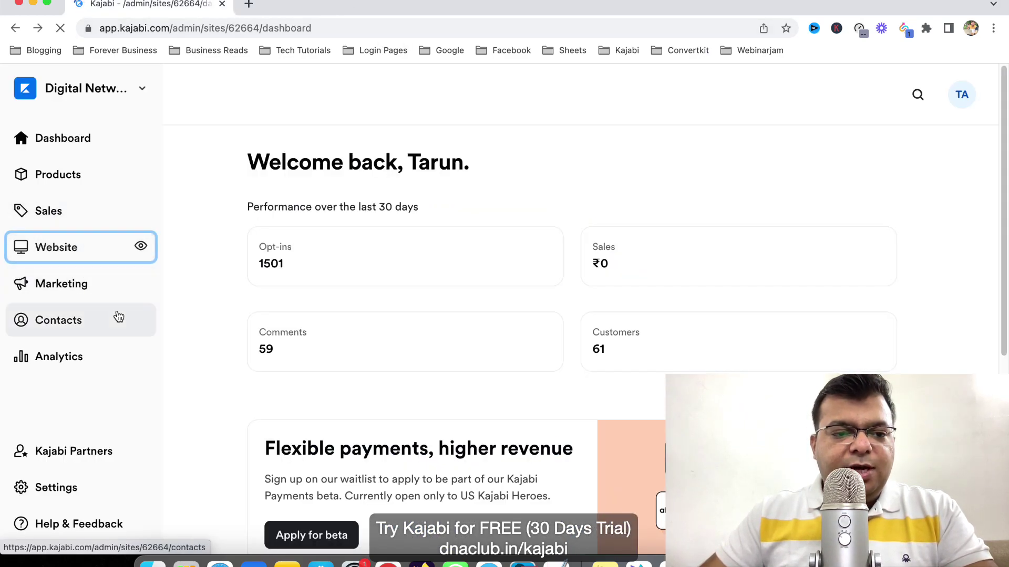
click(76, 311)
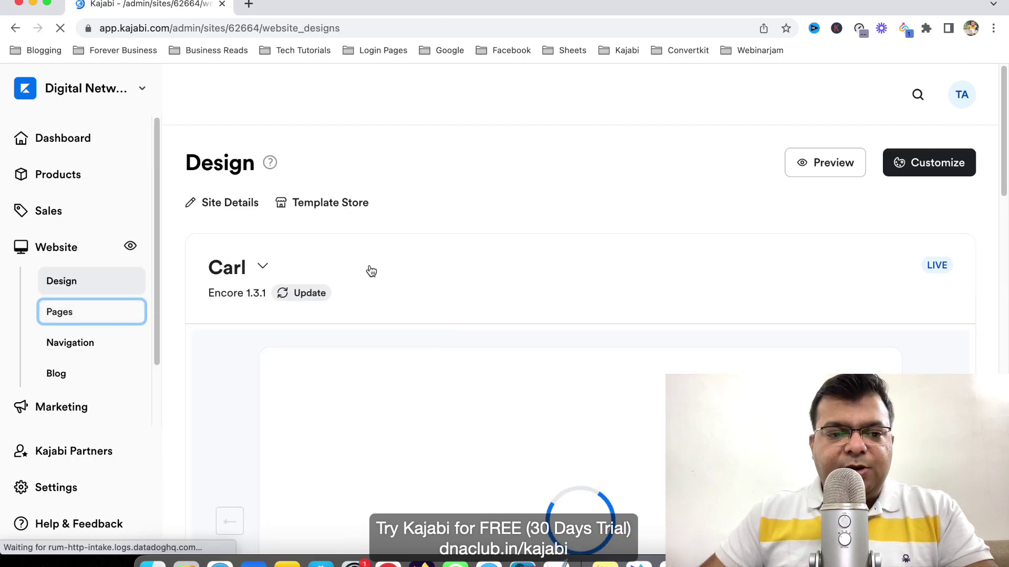
click(312, 237)
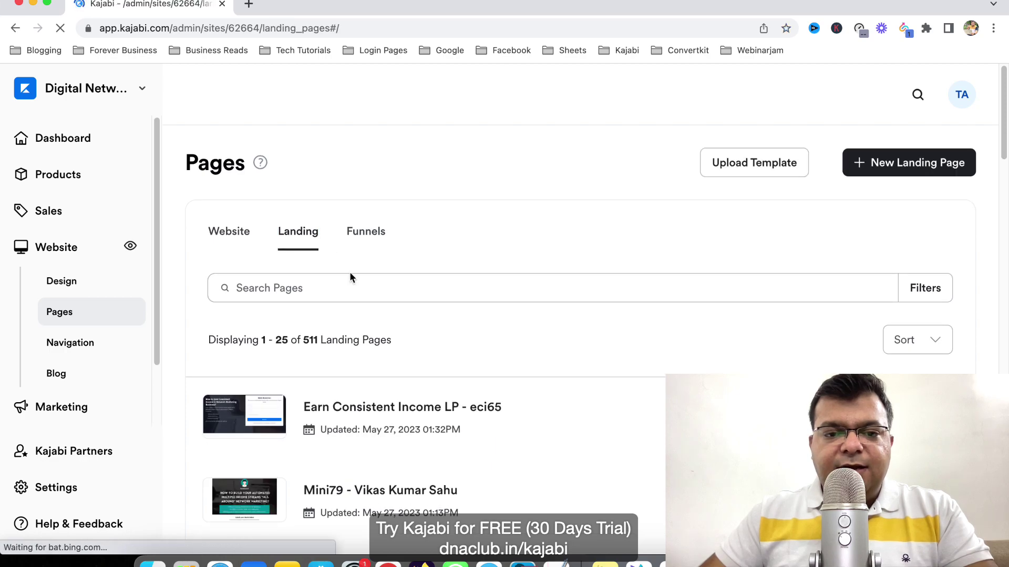
Search the landing pages for 'tools'.
click(347, 286)
text(tools)
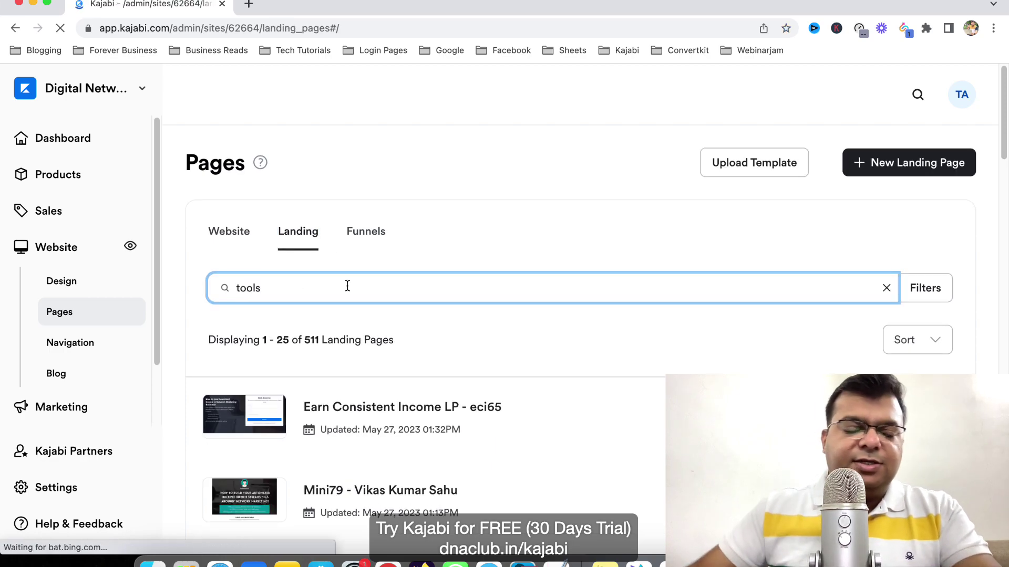
key(Return)
scroll(588, 355, down, 2)
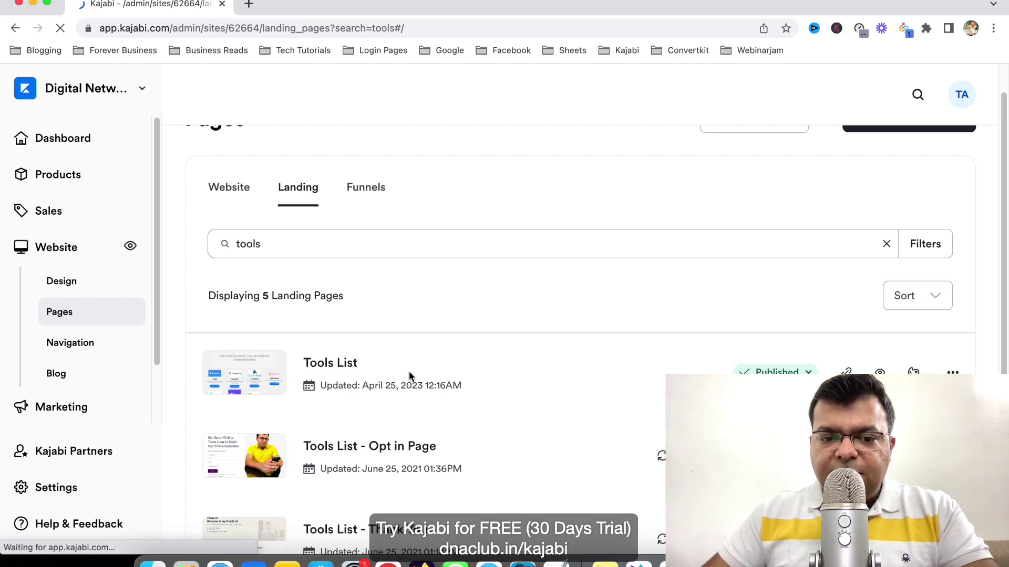
Check the Tools List page's actions menu, clear the search, and switch to Mail.
click(953, 372)
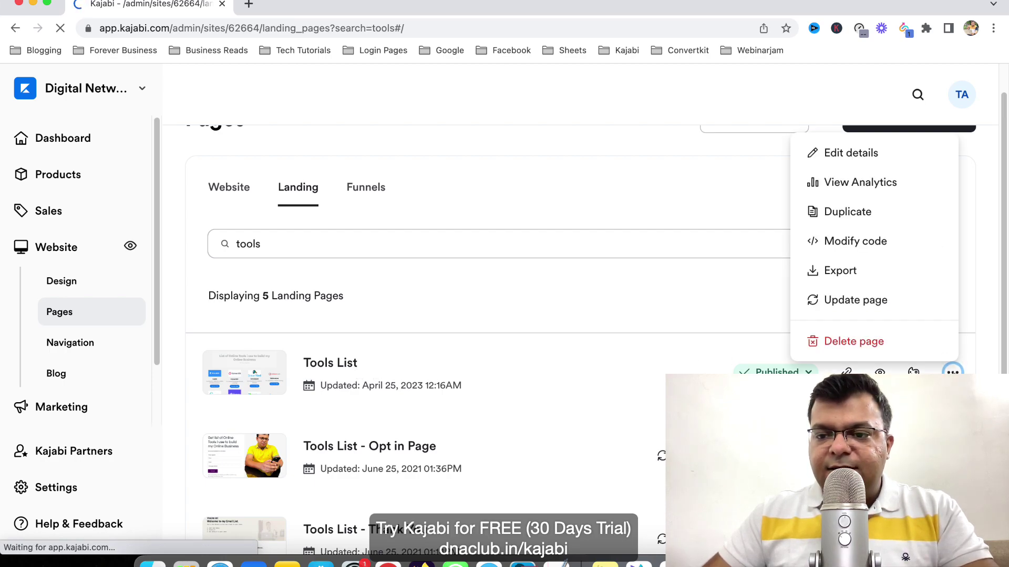
click(876, 273)
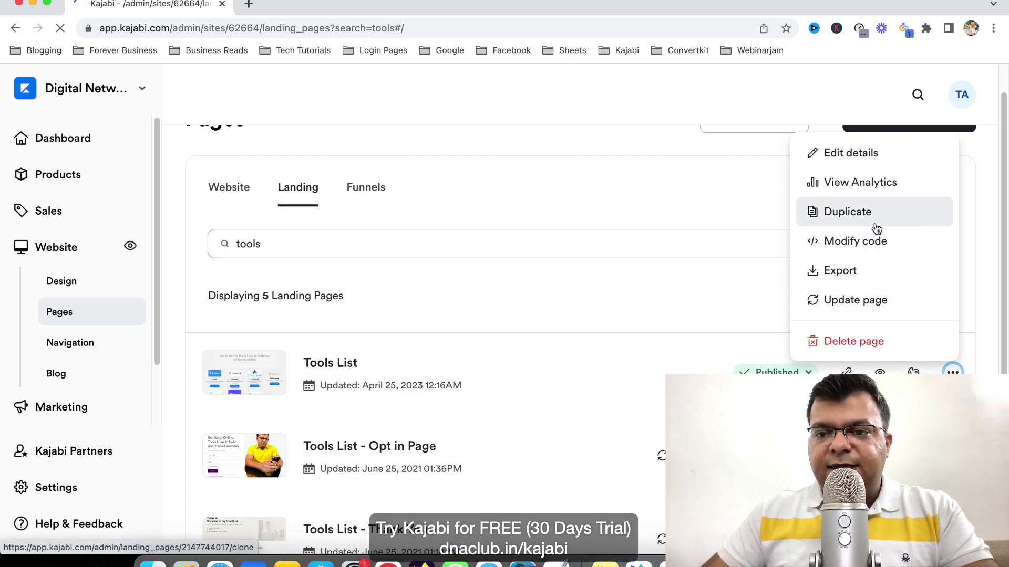
scroll(985, 337, down, 3)
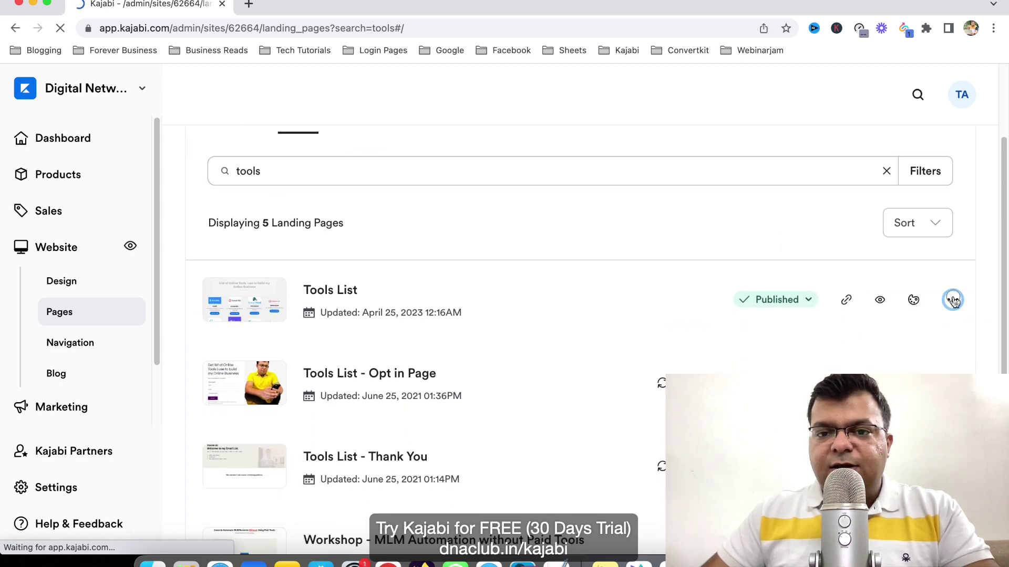
click(953, 300)
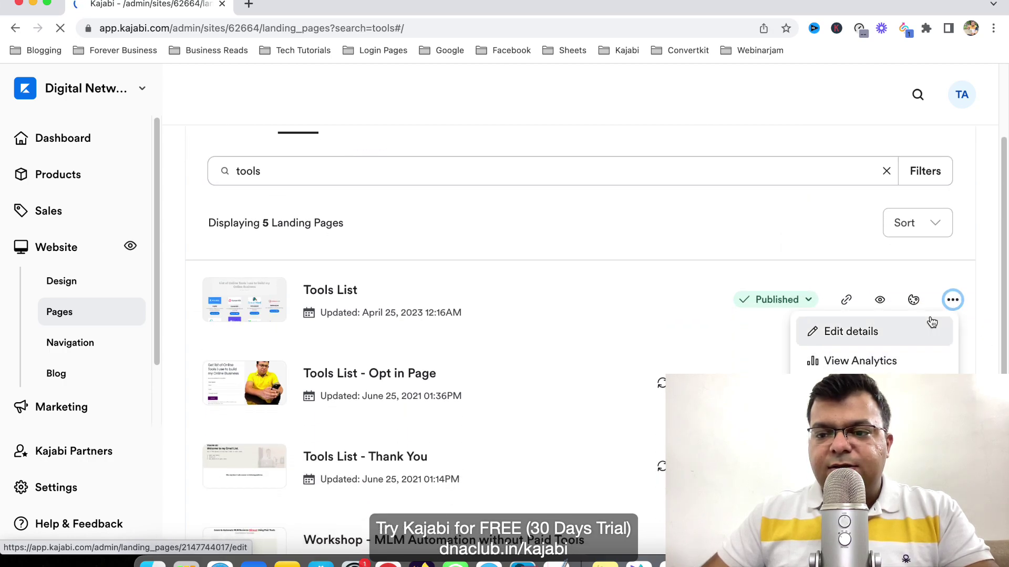
key(Escape)
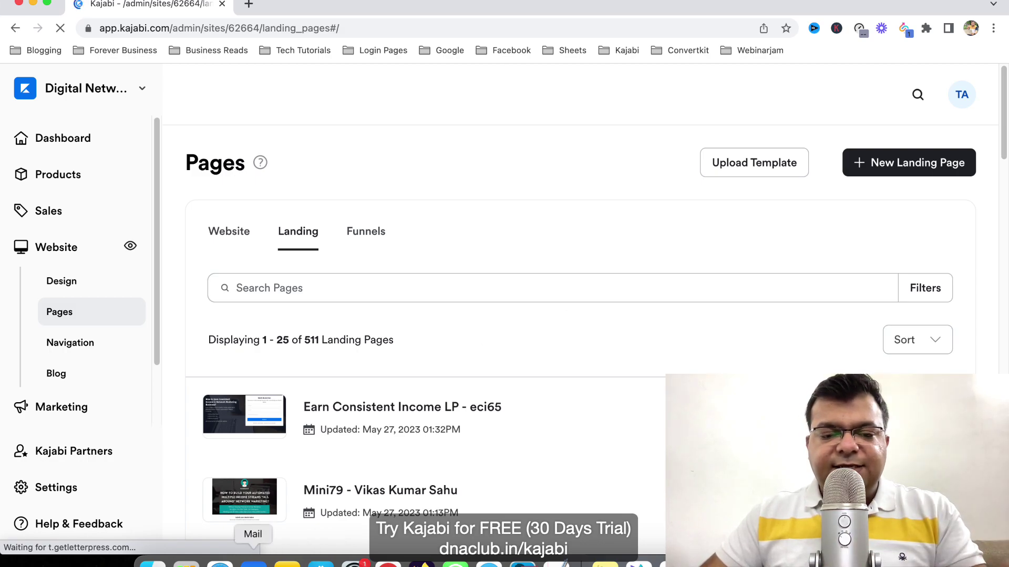
click(254, 560)
Download the encore-page-2-x theme zip from the 4:11 PM 'Your theme export is ready' email.
click(334, 64)
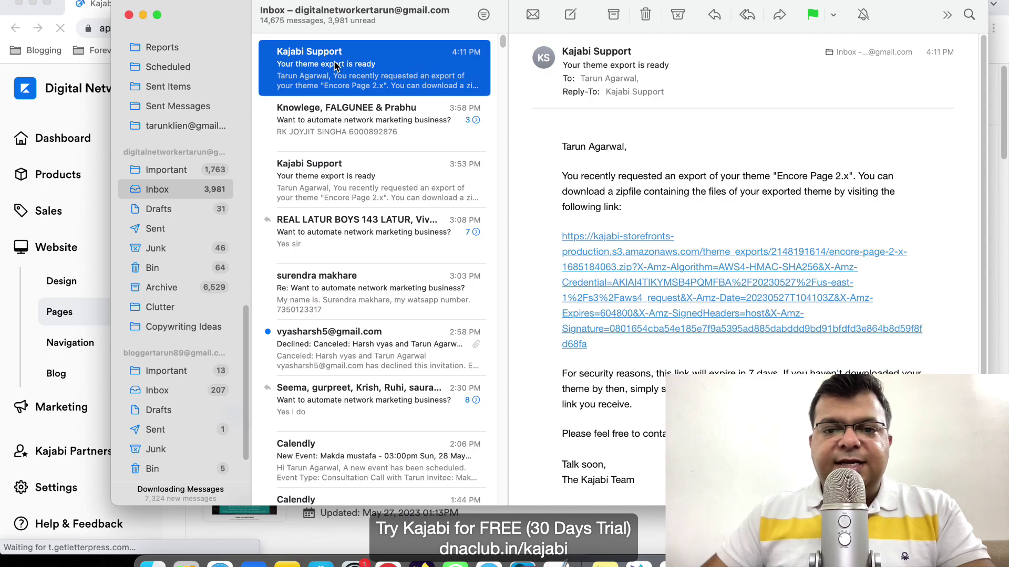
click(650, 254)
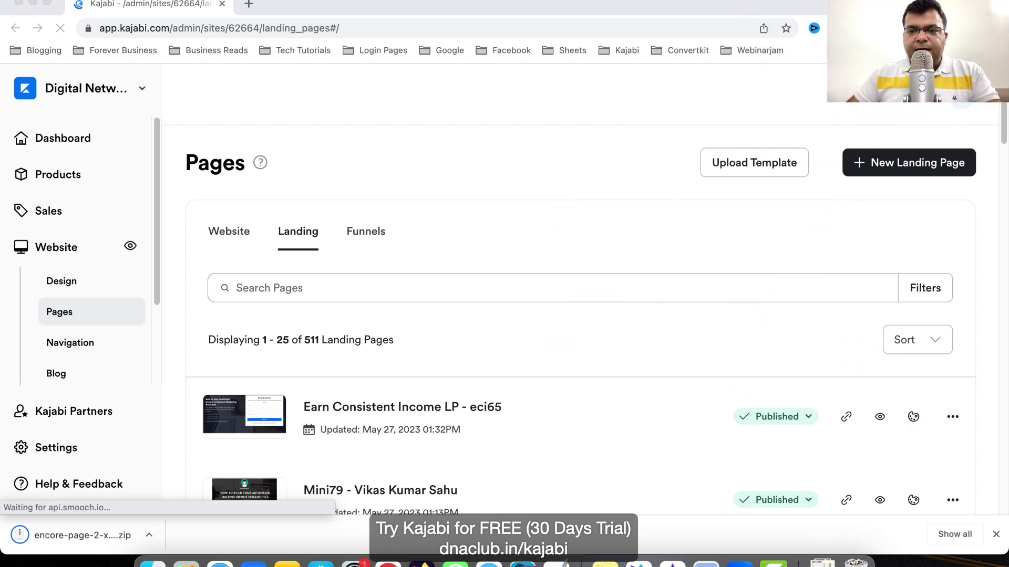
click(811, 491)
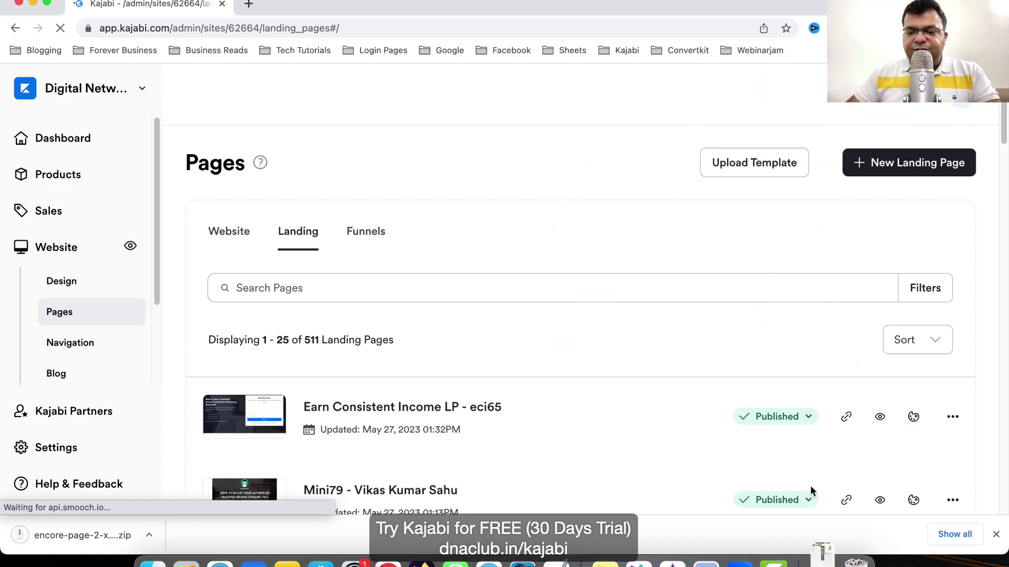
click(822, 564)
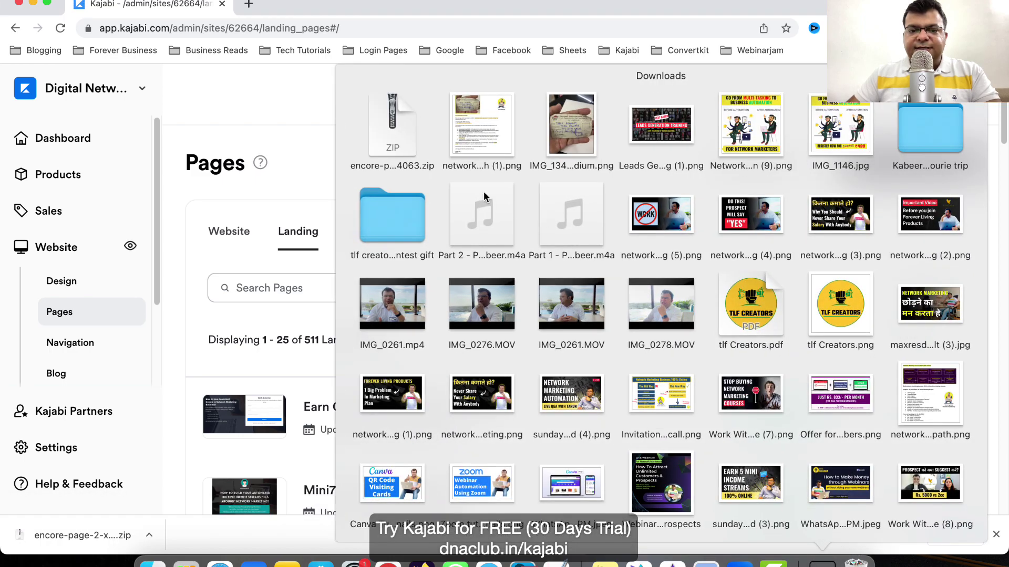
click(315, 105)
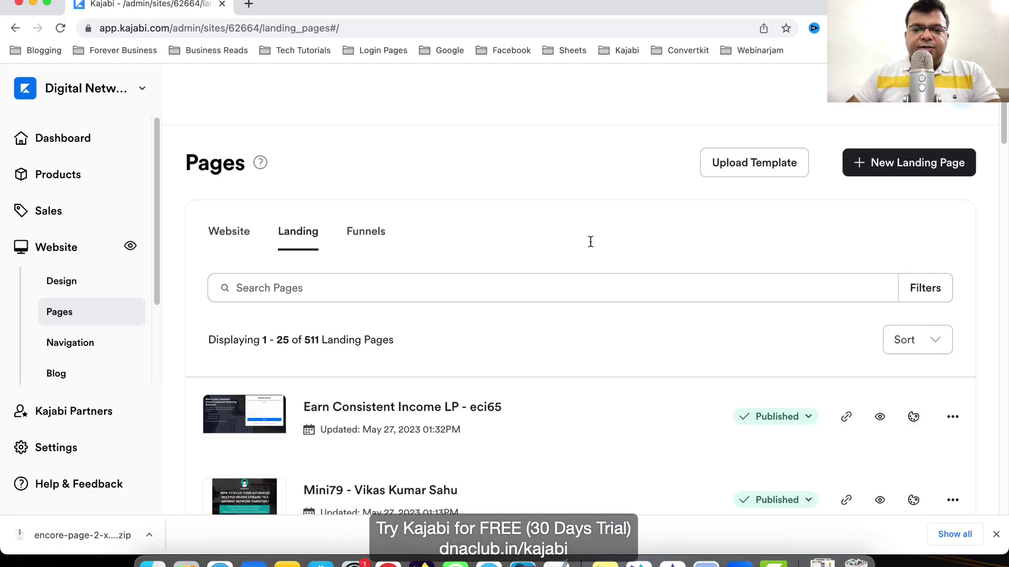
Check Downloads for the exported zip, then go to the site's Website Pages list.
click(68, 139)
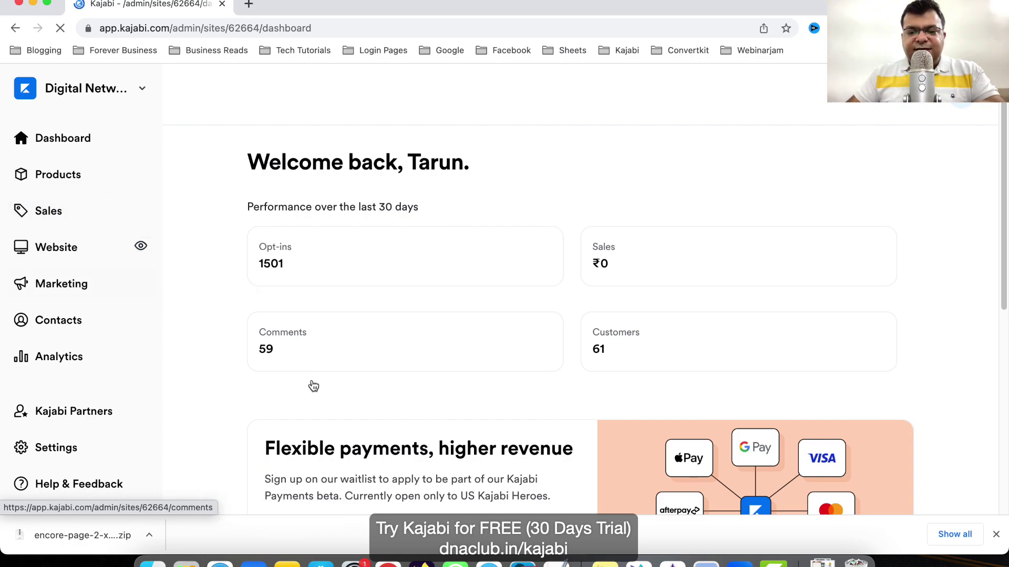
click(822, 562)
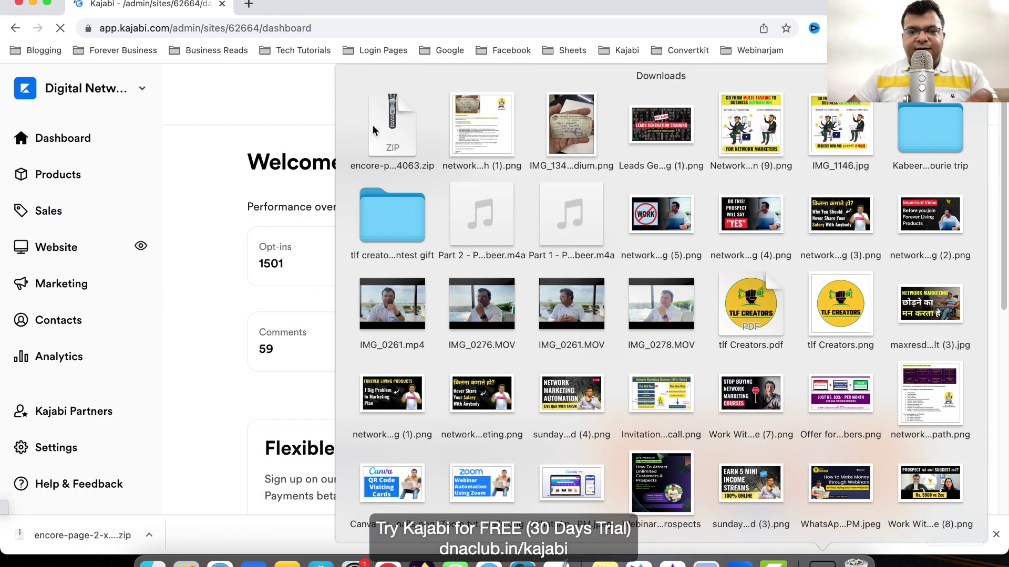
click(281, 116)
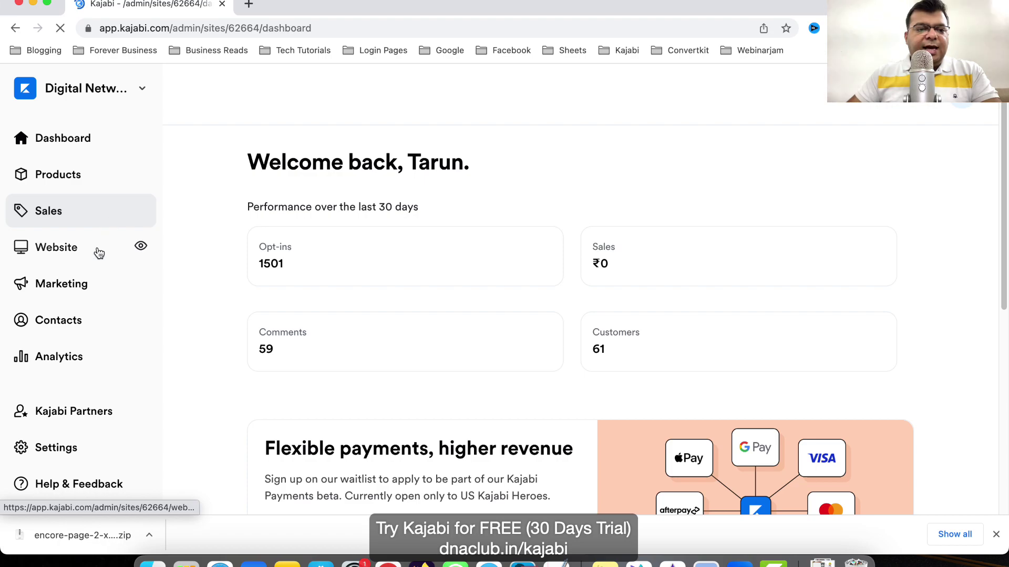
click(77, 255)
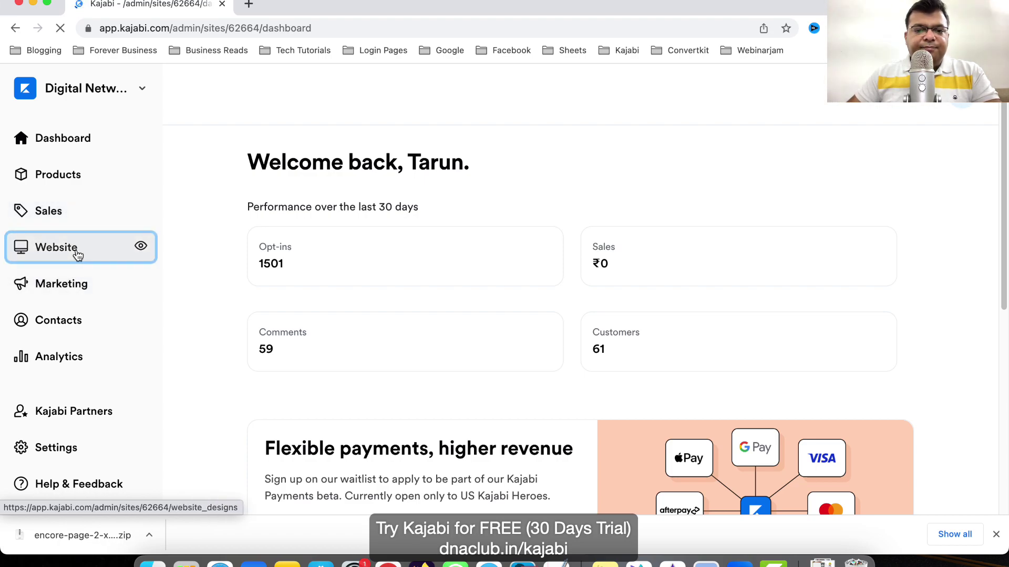
click(79, 315)
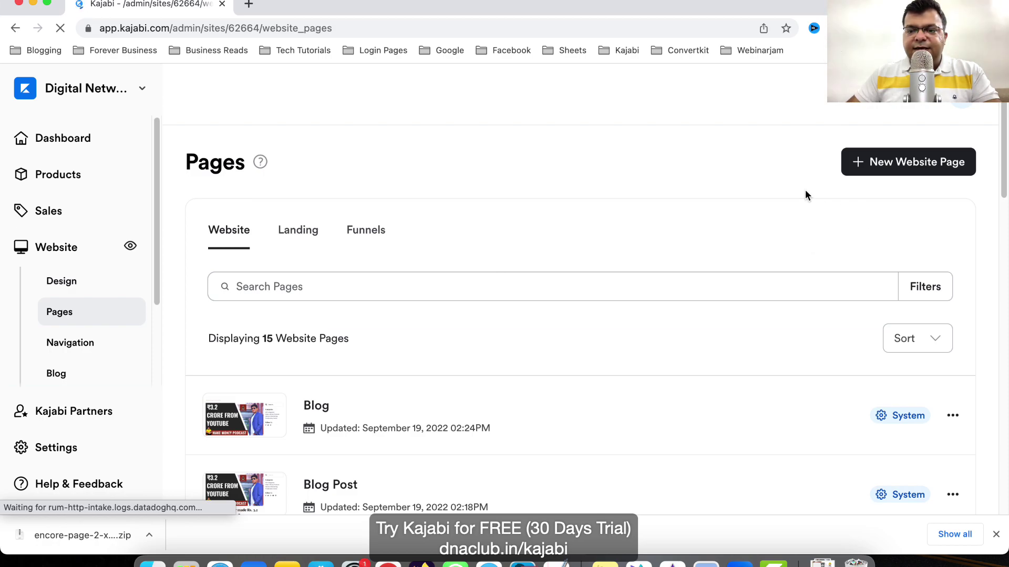
Start a landing page Upload Template from the Landing tab and bring up Downloads.
click(287, 236)
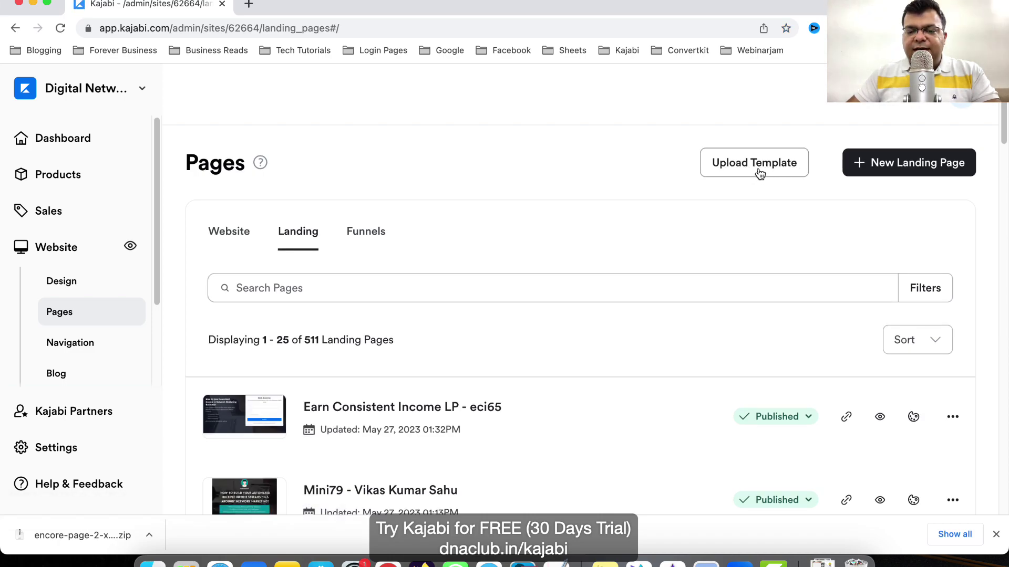
click(754, 163)
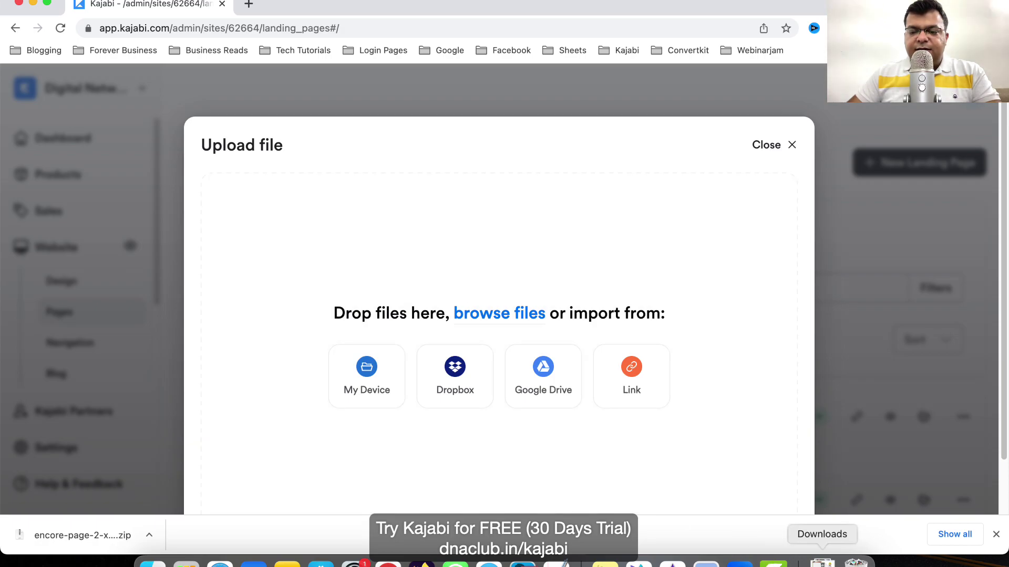
click(822, 561)
Upload the encore-page-2-x zip as a landing page template, opening the tools list page.
drag(397, 138, 510, 362)
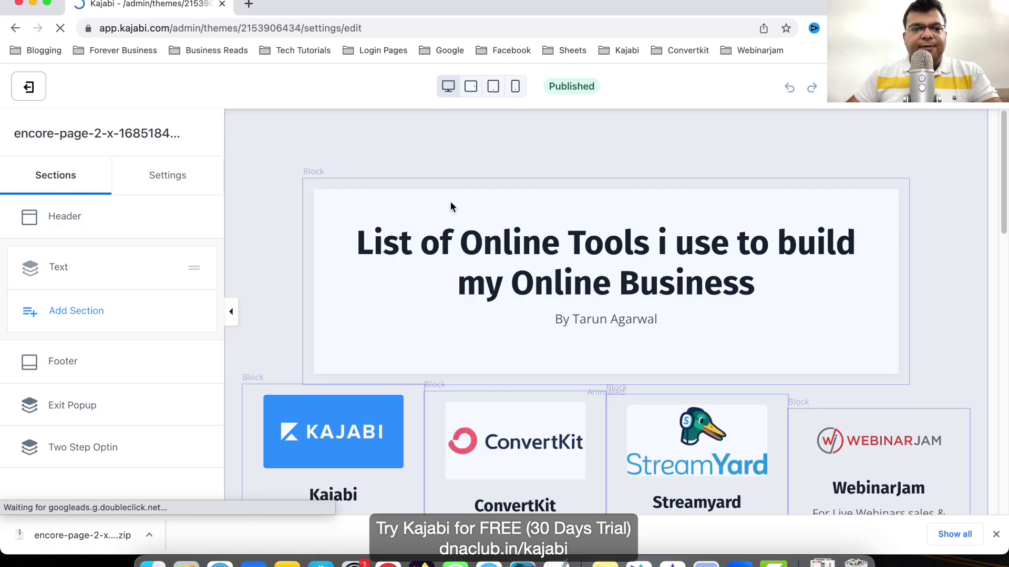
scroll(554, 308, down, 5)
scroll(552, 311, up, 1)
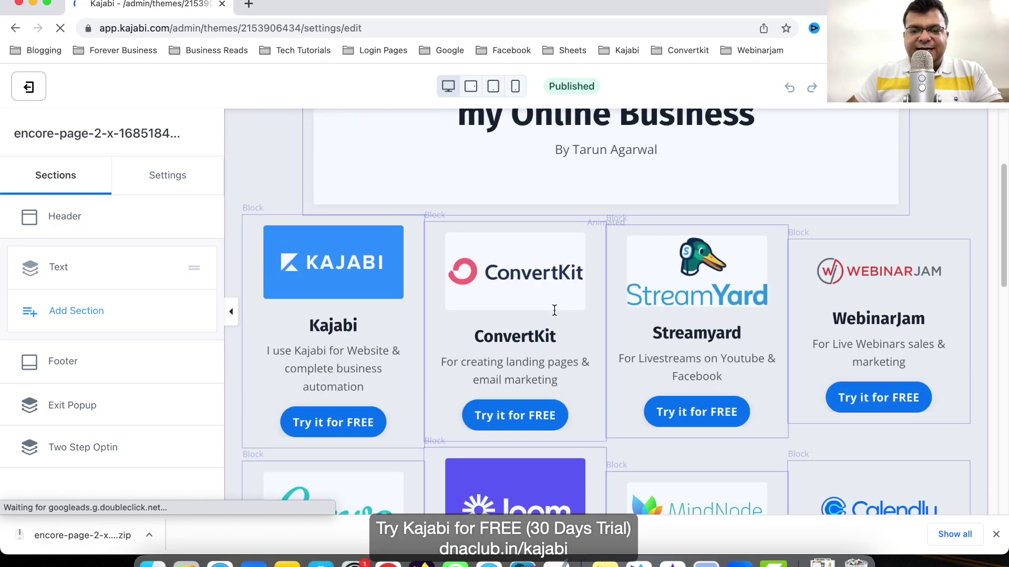
Inspect the Kajabi card's button and logo image link settings, then exit the editor.
click(341, 414)
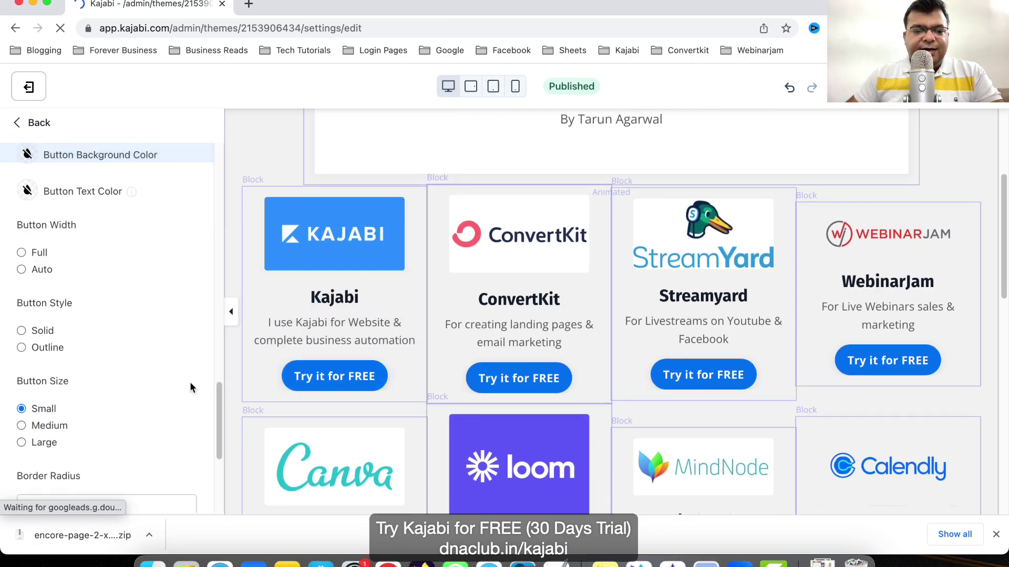
scroll(131, 311, up, 5)
drag(66, 408, 135, 410)
scroll(116, 286, up, 5)
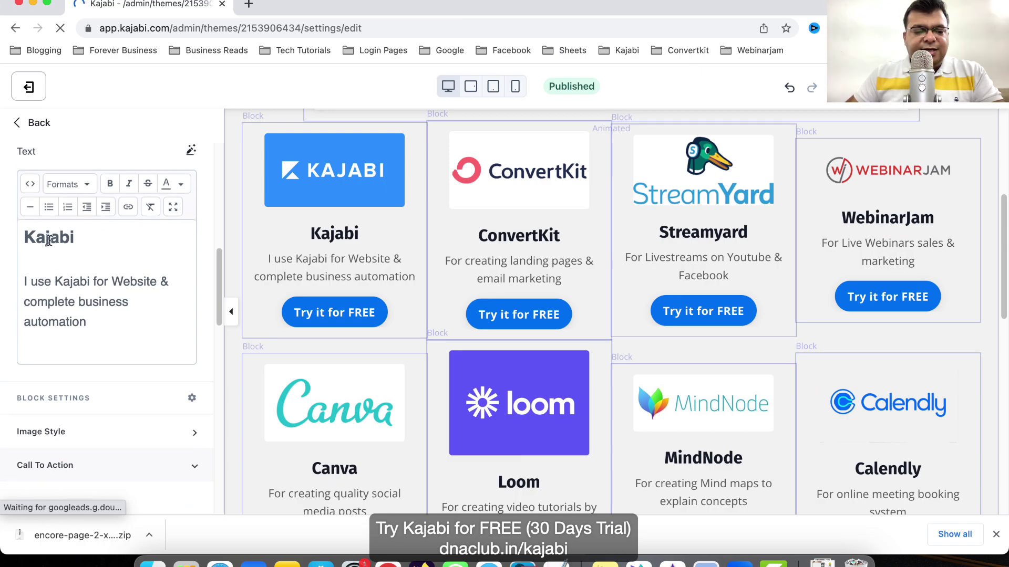
scroll(294, 248, up, 5)
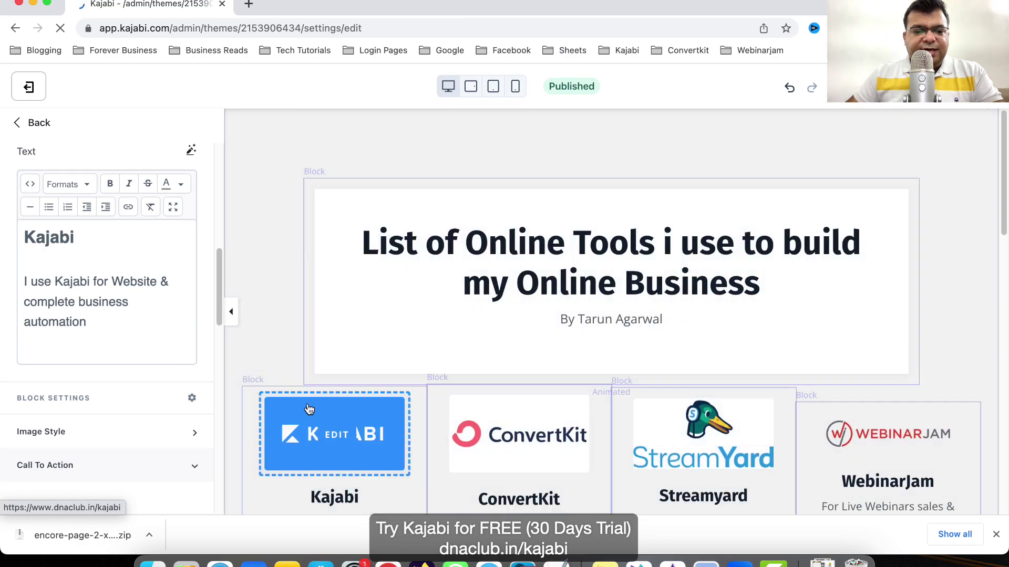
click(334, 434)
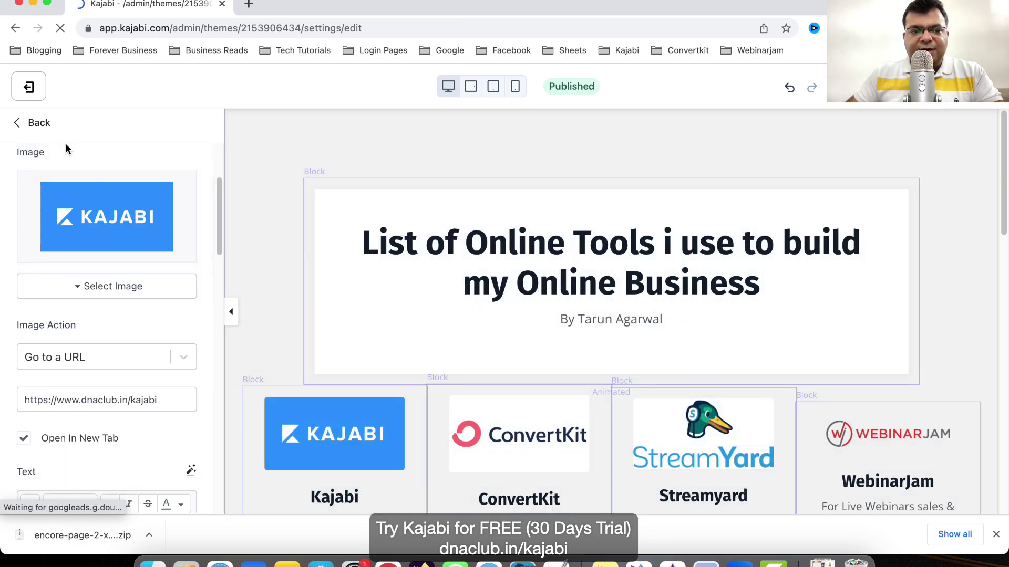
click(32, 122)
click(28, 86)
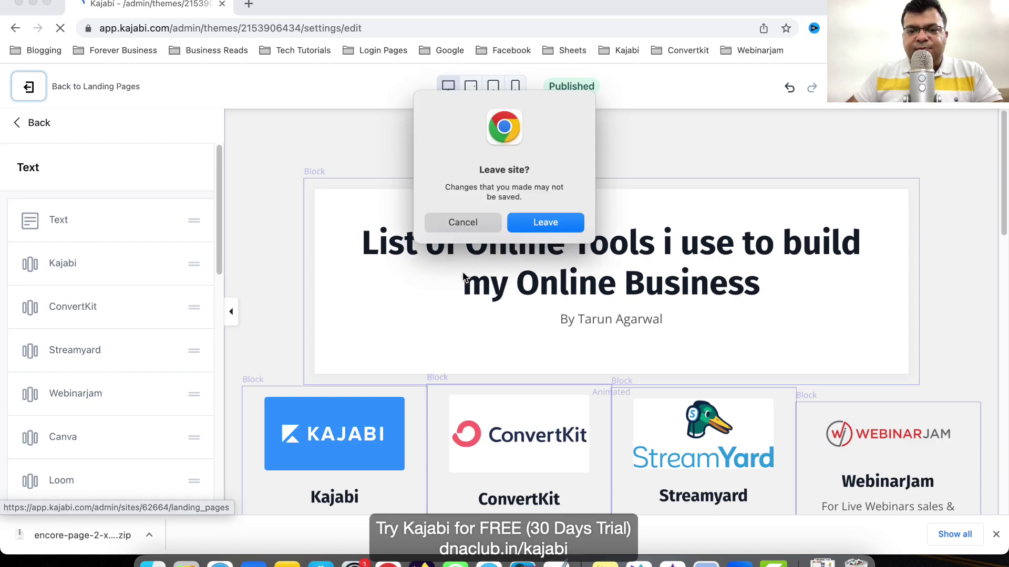
click(546, 220)
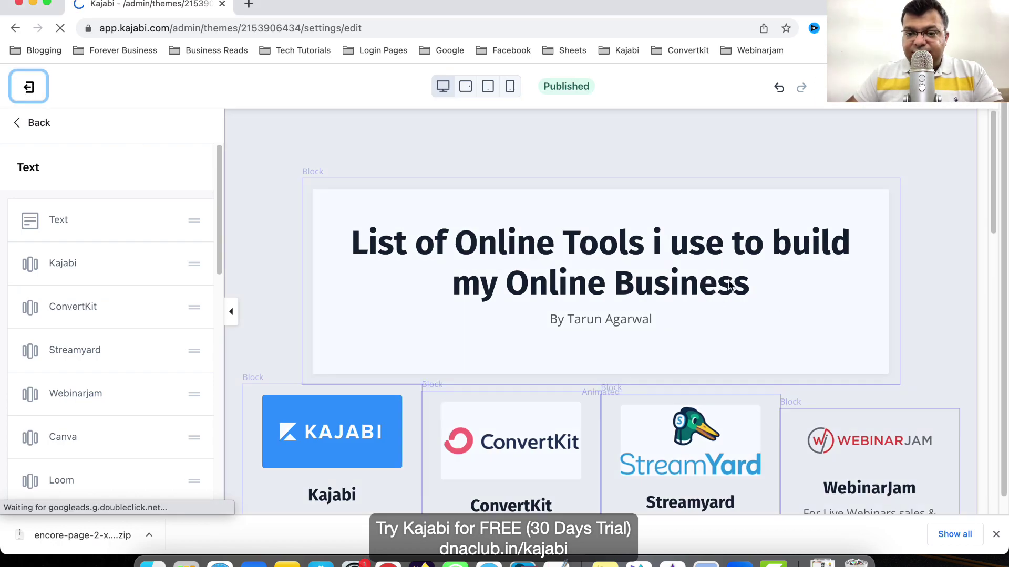
scroll(408, 347, down, 2)
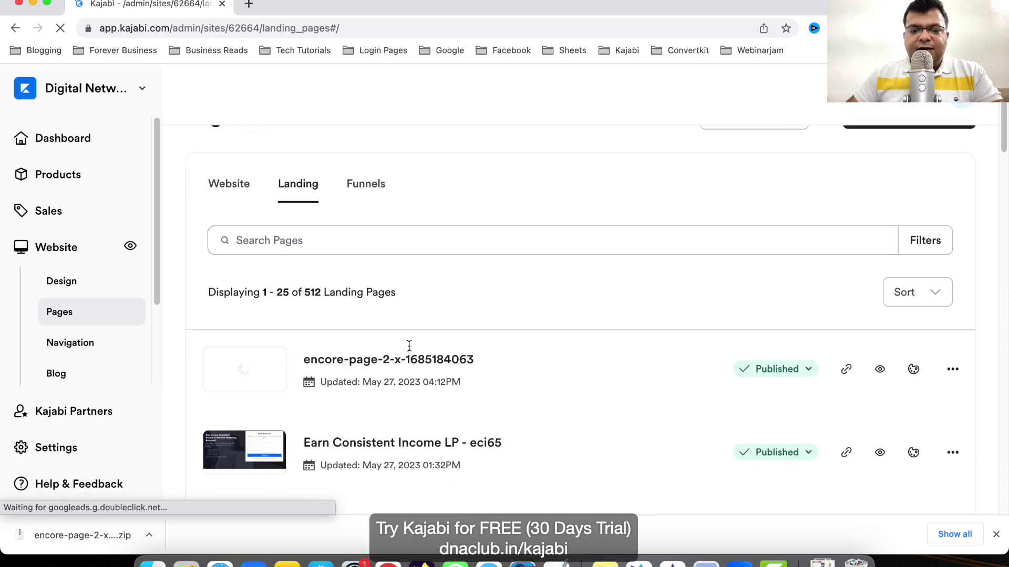
click(952, 366)
click(878, 152)
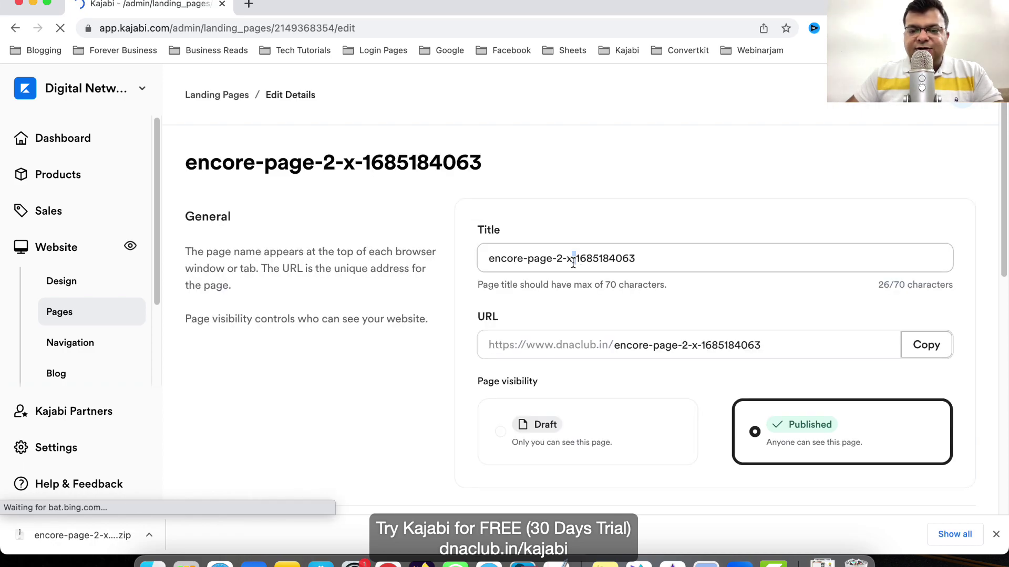
drag(572, 262, 620, 259)
click(547, 261)
click(653, 345)
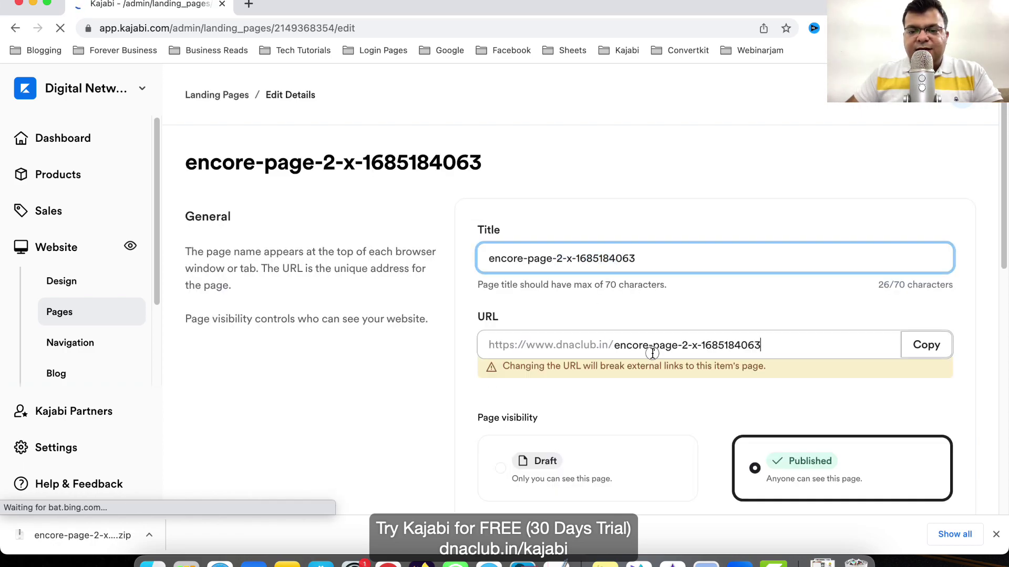
click(234, 98)
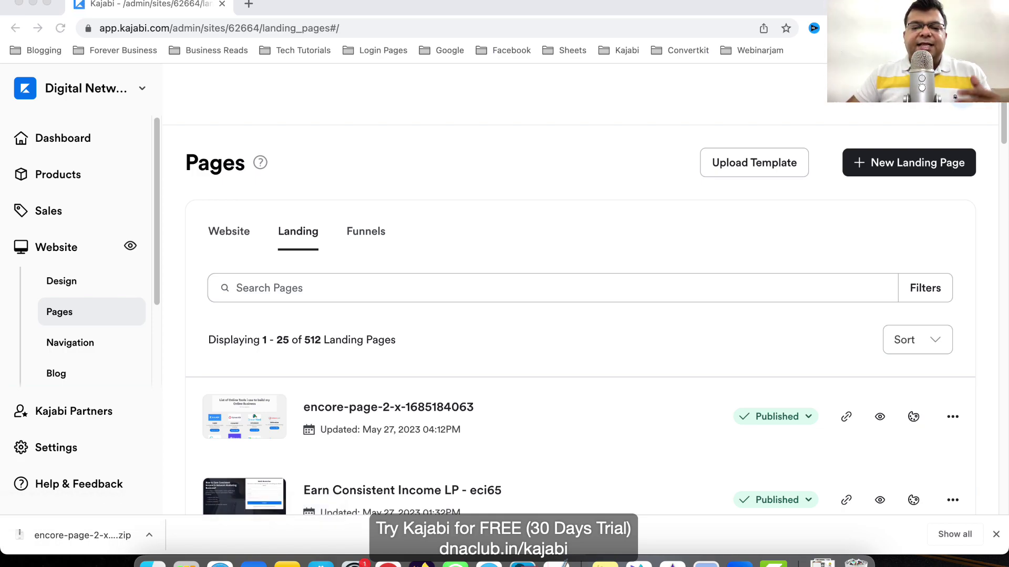
Load dnaclub.in/kajabi in a new tab, then return to the Kajabi landing pages tab.
click(249, 4)
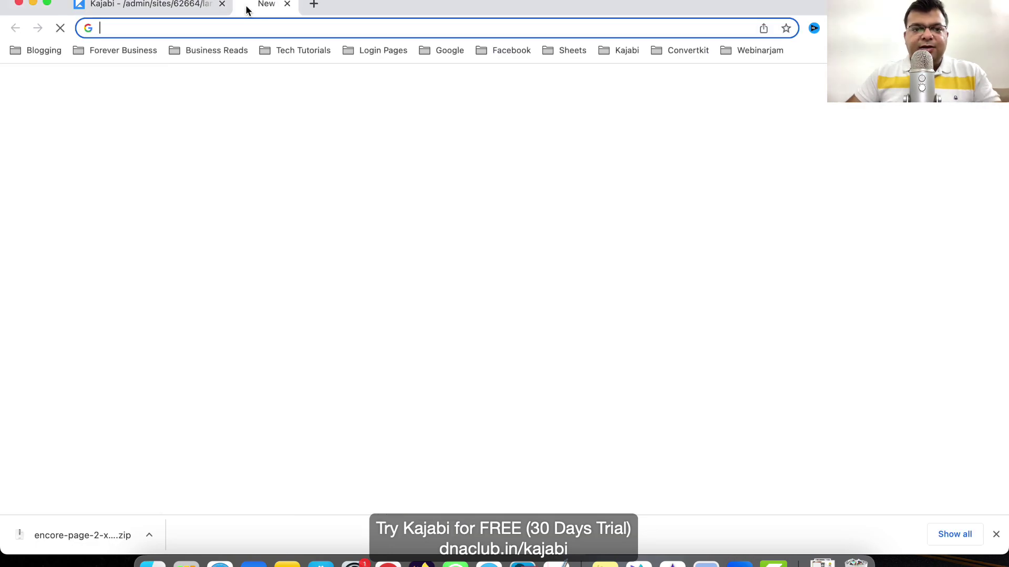
text(dnaclub.in/too)
key(BackSpace)
key(BackSpace)
key(BackSpace)
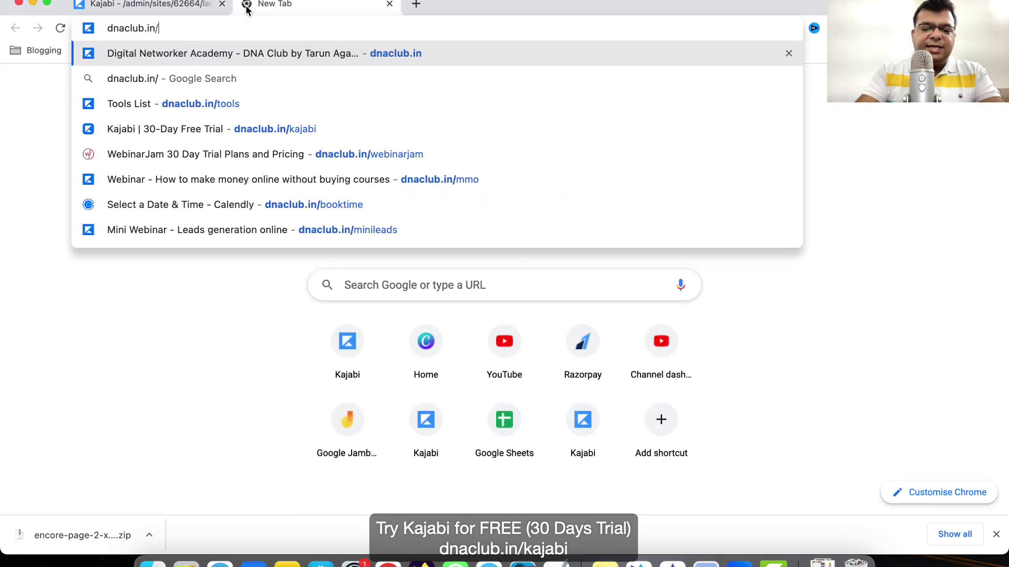
text(kakam)
key(BackSpace)
key(BackSpace)
key(BackSpace)
text(jabi)
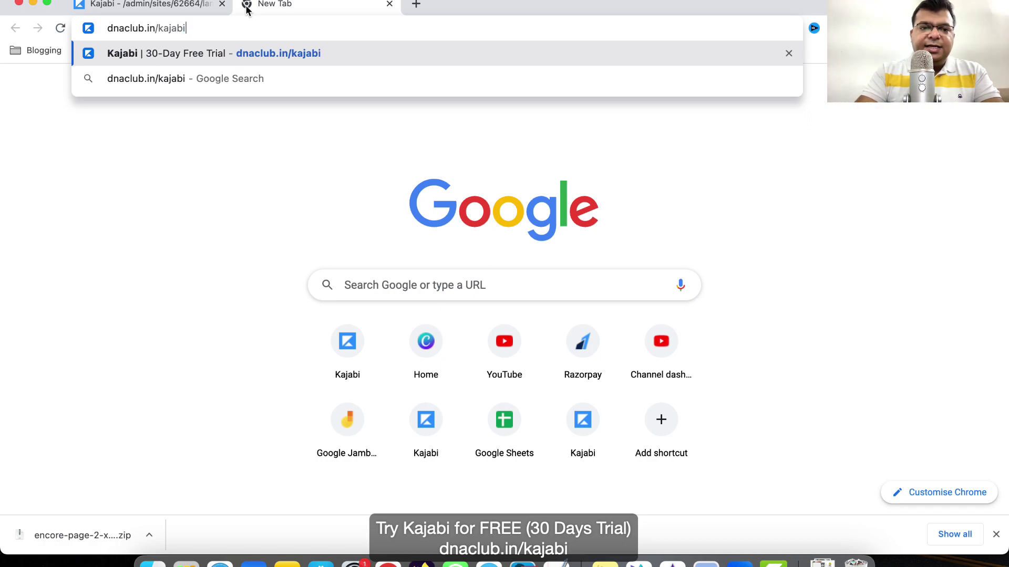
key(Return)
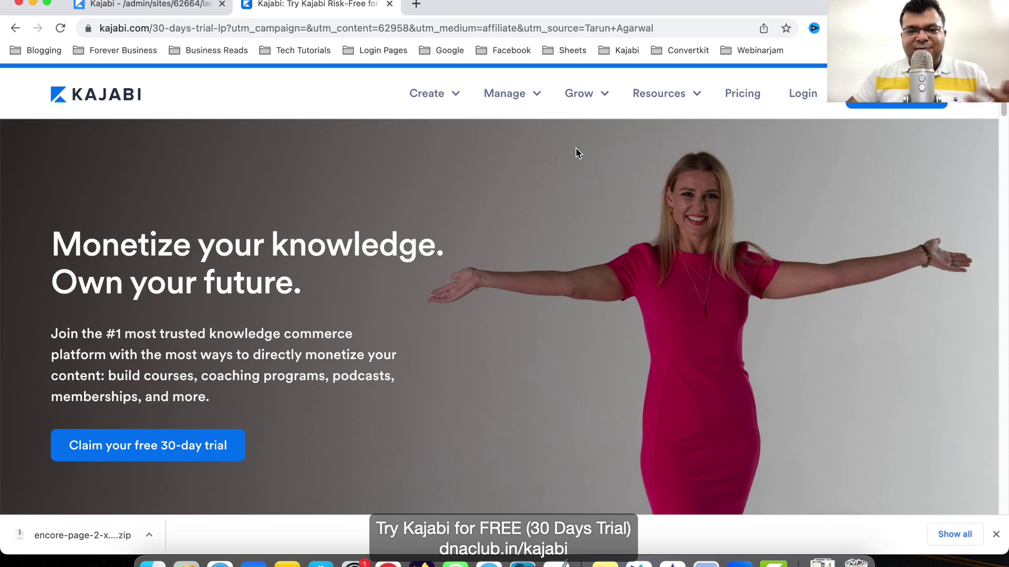
key(super+Tab)
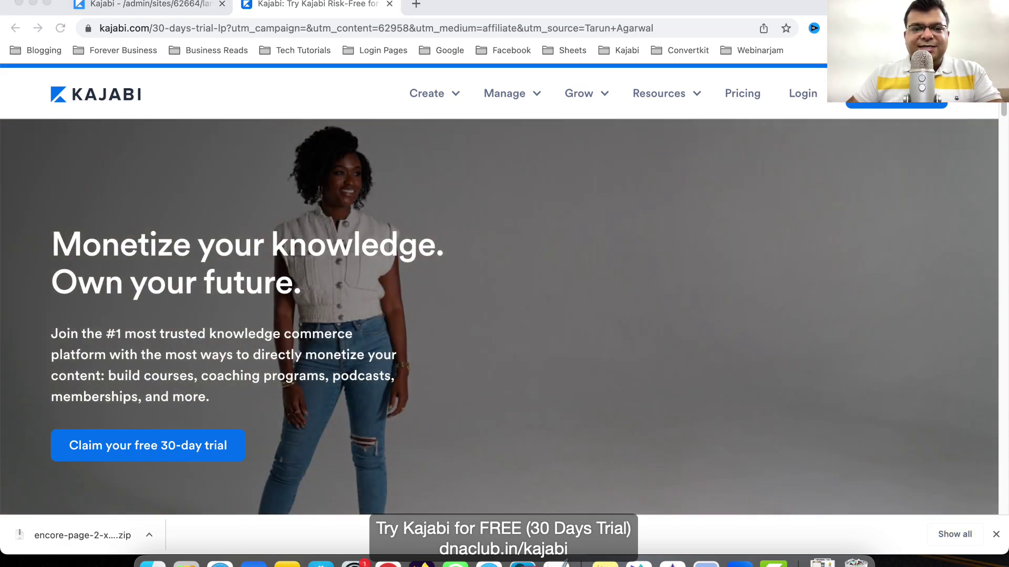
click(147, 4)
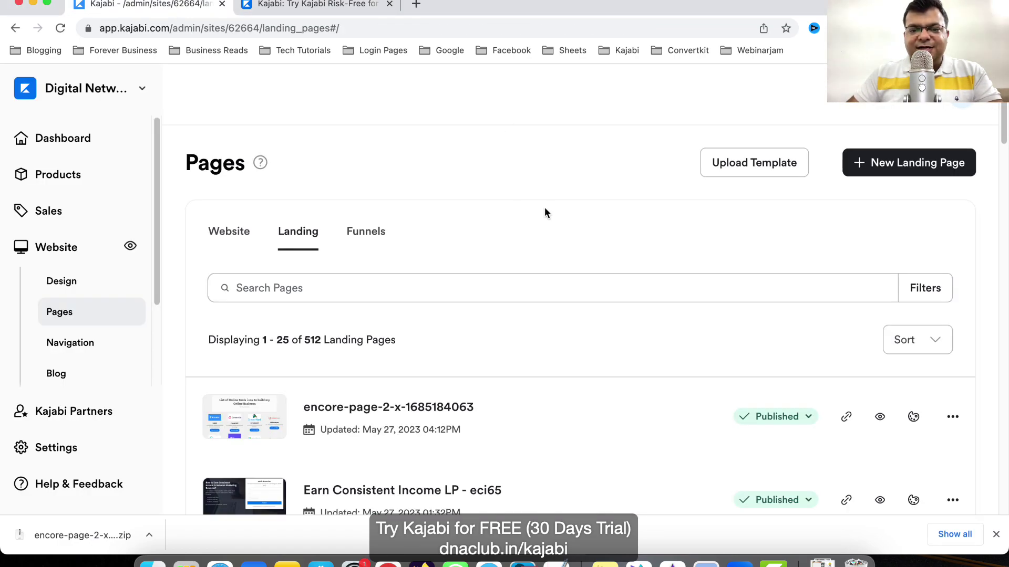